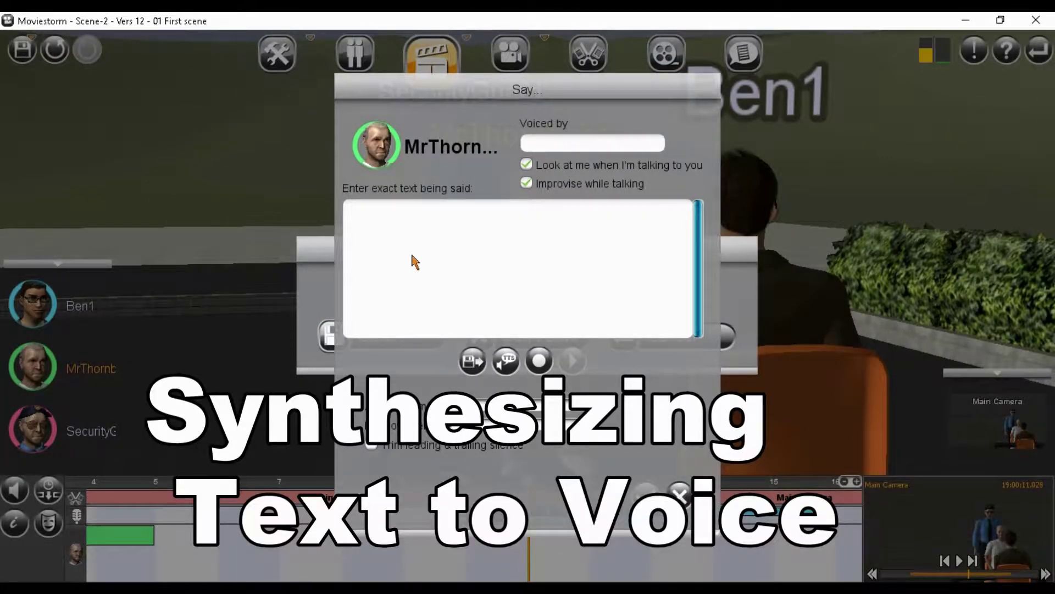
# Paste the full dialogue paragraph into the Say text box.
pyautogui.hotkey('ctrl', 'v')
pyautogui.scroll(1, 526, 290)
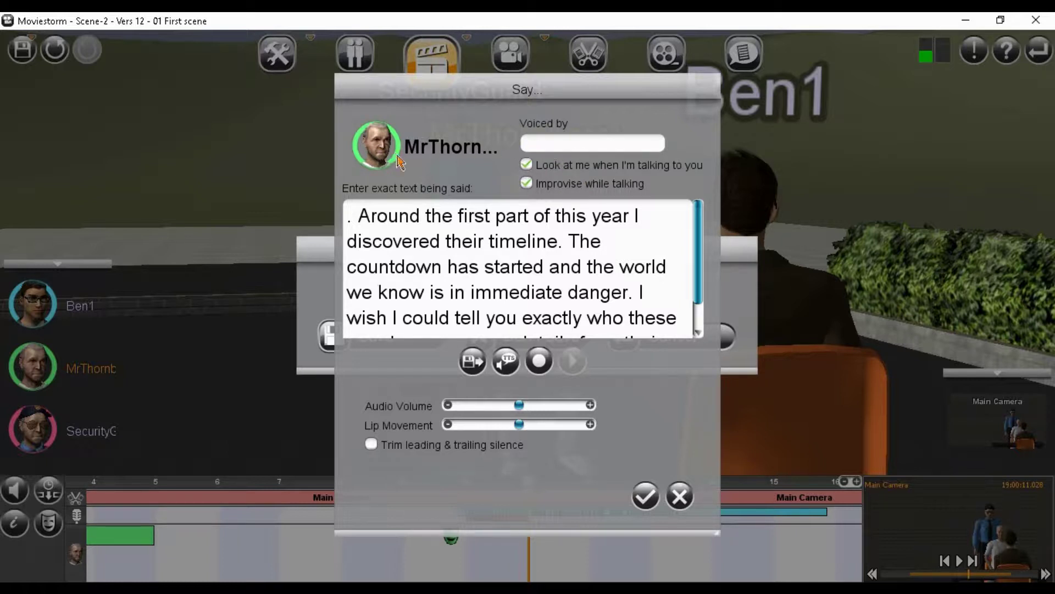
pyautogui.click(540, 146)
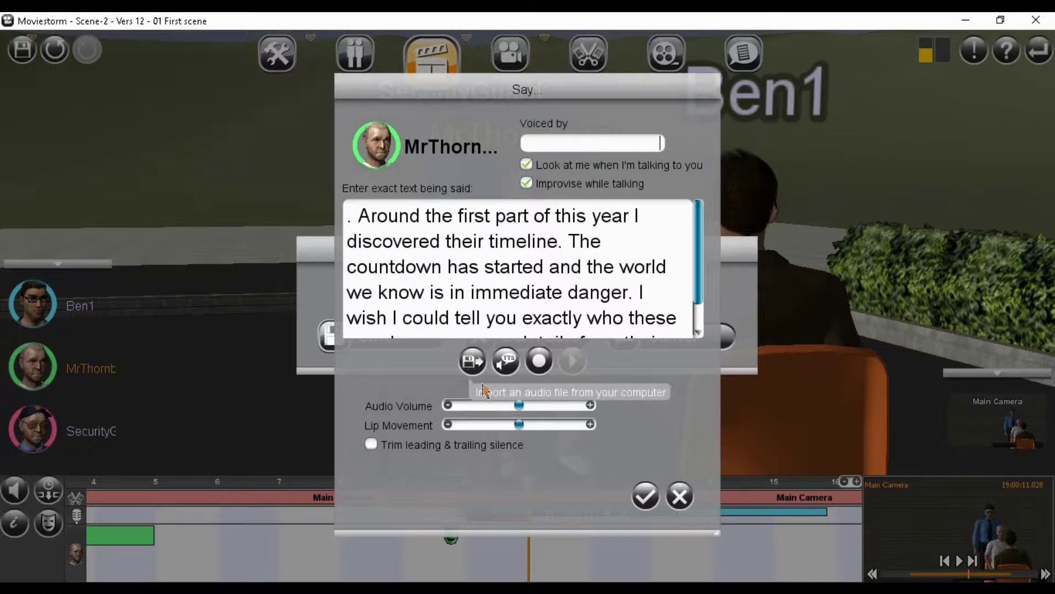
# Raise the lip movement slightly and back out of importing an audio file.
pyautogui.moveTo(521, 425)
pyautogui.mouseDown()
pyautogui.moveTo(547, 425)
pyautogui.moveTo(522, 426)
pyautogui.mouseUp()
pyautogui.click(472, 361)
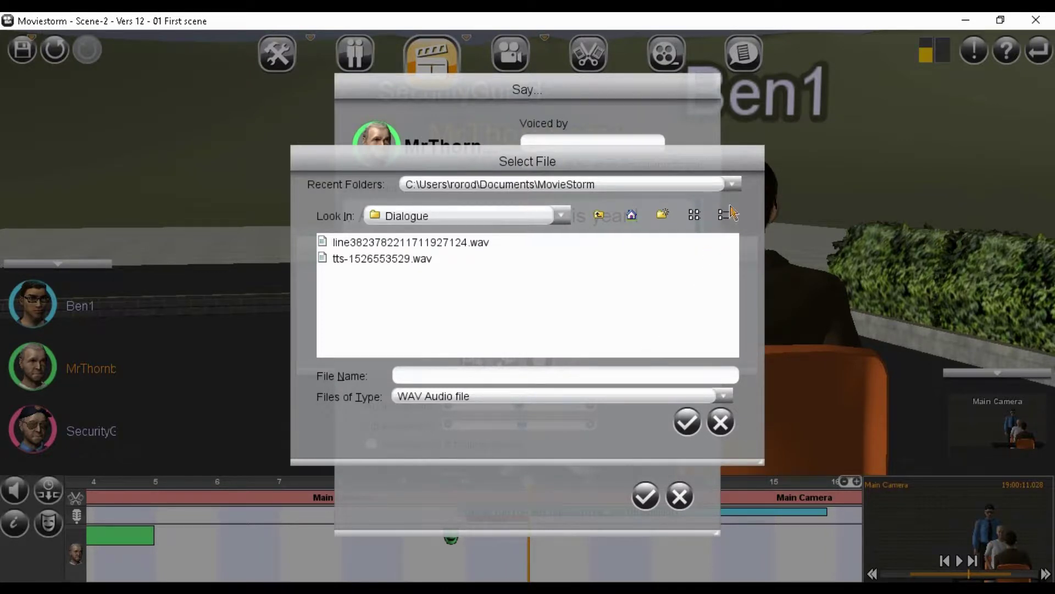
pyautogui.click(720, 421)
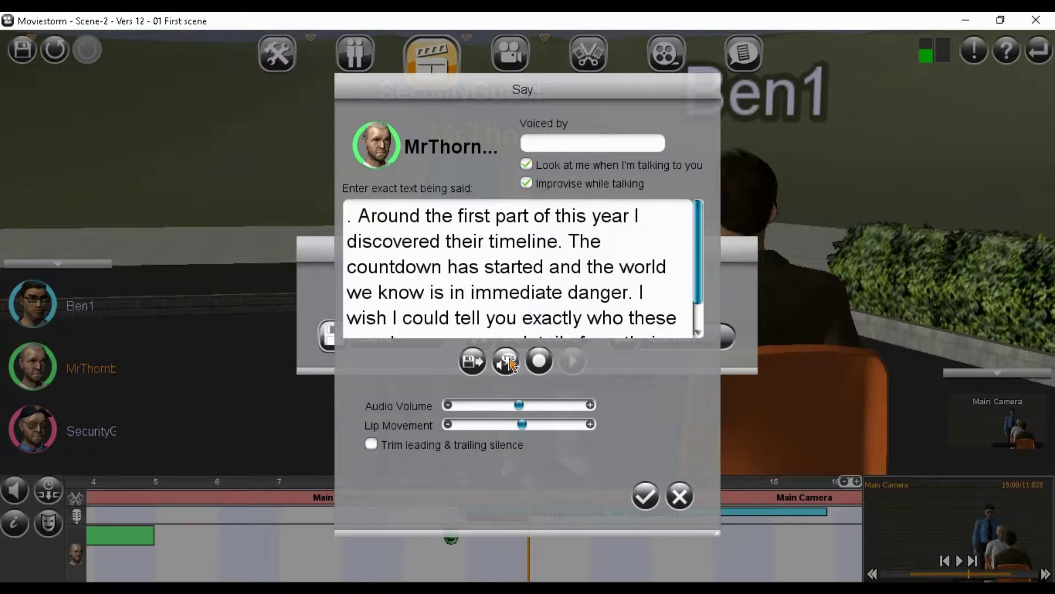
# Convert the dialogue to text-to-speech, regenerate it, and play it back with the volume raised.
pyautogui.click(509, 363)
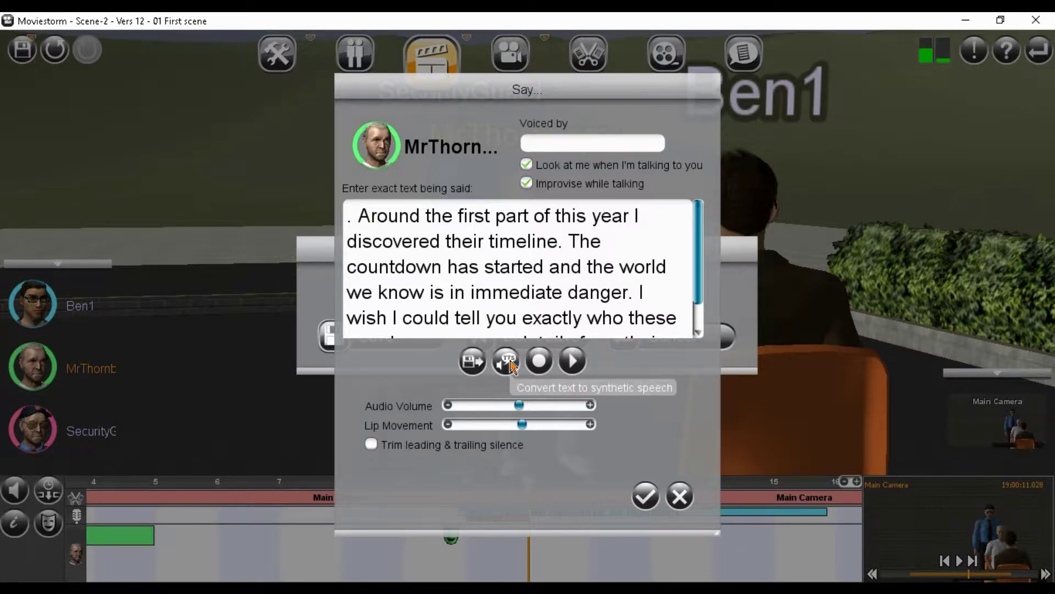
pyautogui.click(507, 361)
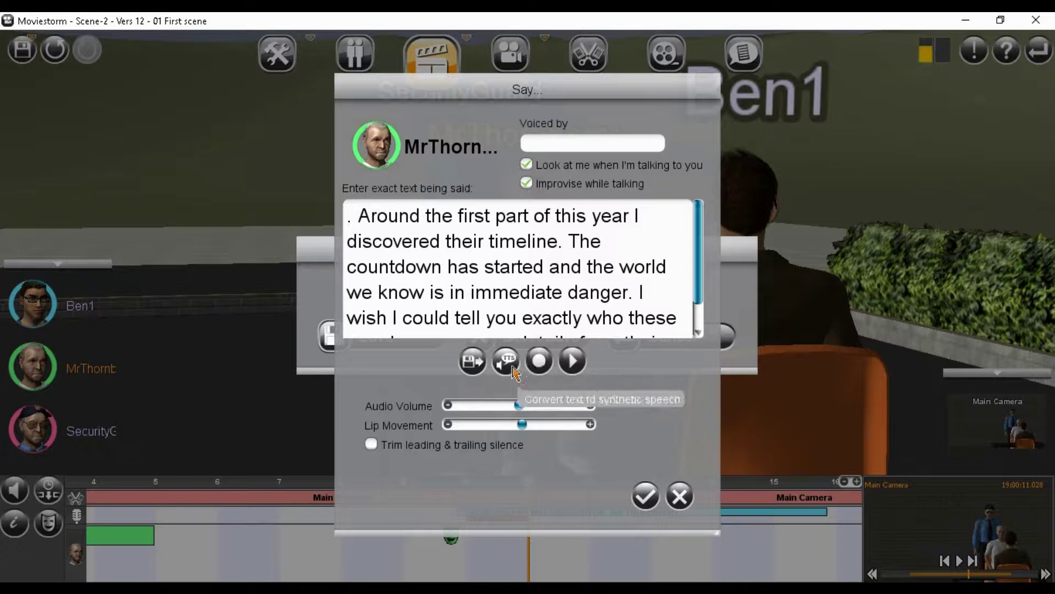
pyautogui.click(572, 363)
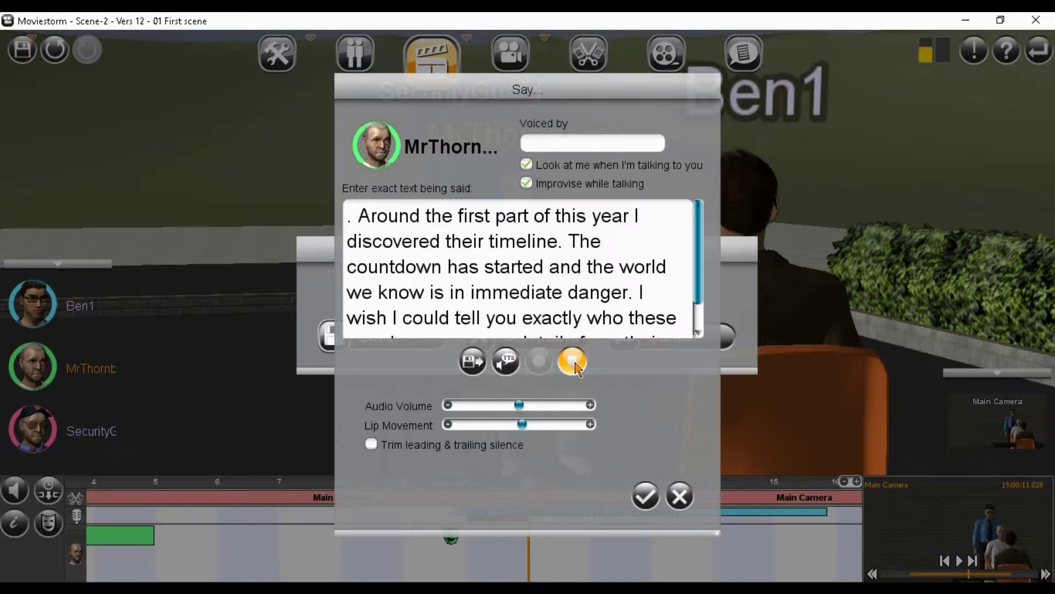
pyautogui.press('XF86AudioRaiseVolume')
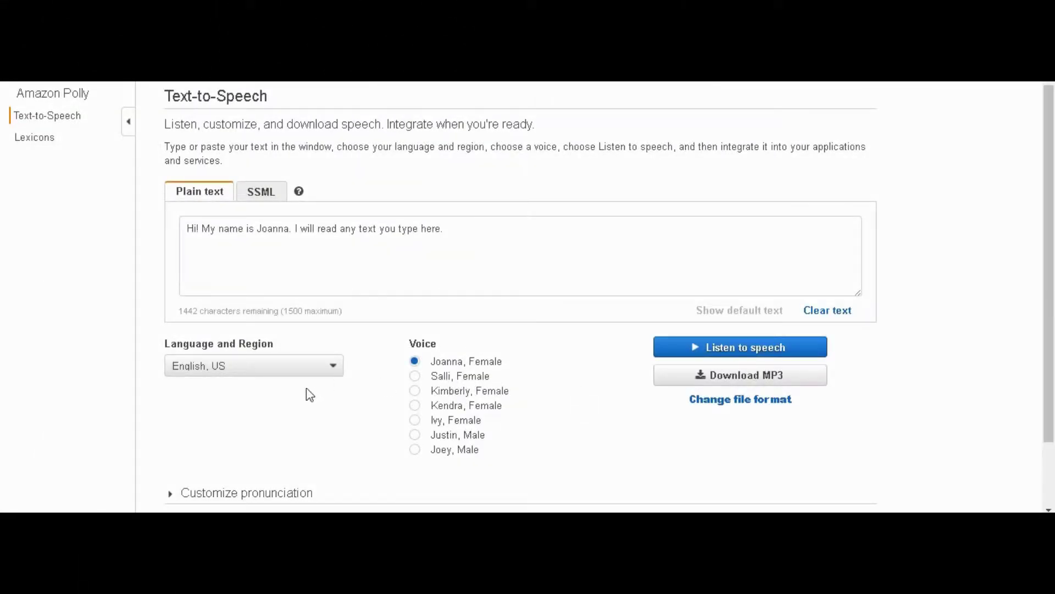
# Have English, Welsh voice Geraint read the pasted paragraph, then download it as MP3.
pyautogui.click(258, 367)
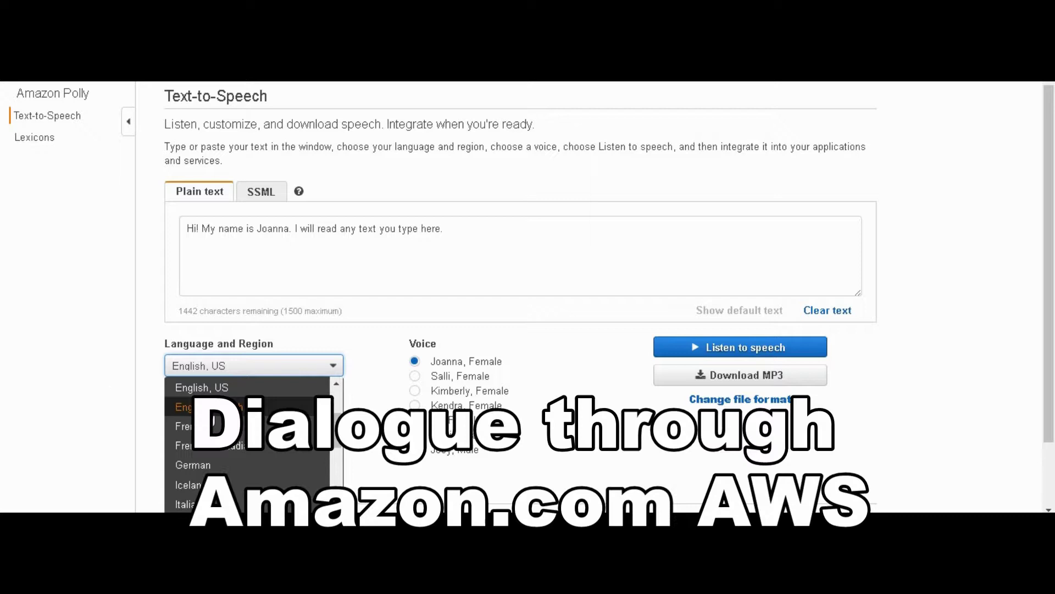
pyautogui.click(209, 406)
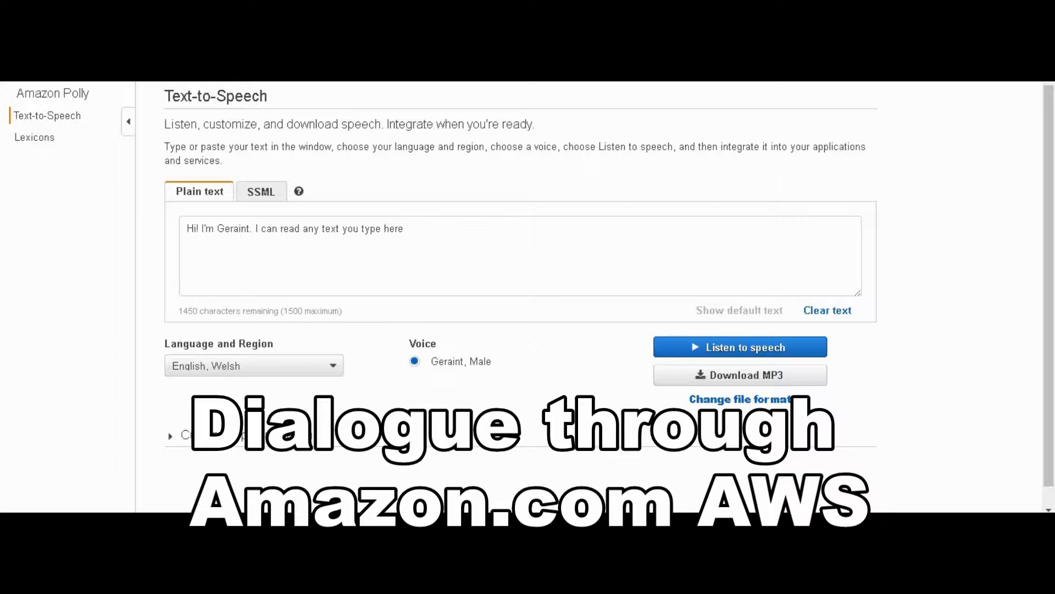
pyautogui.click(265, 254)
pyautogui.moveTo(421, 230); pyautogui.dragTo(88, 233)
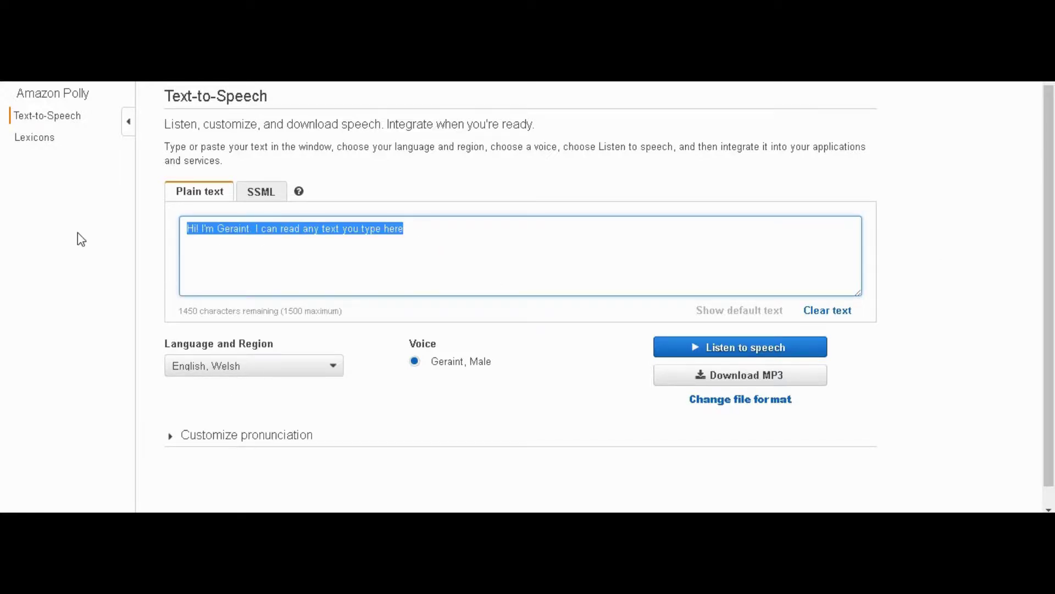
pyautogui.write('Around the first part of this year I discovered their timeline. The countdown has started and the world we know is in immediate danger. I wish I could tell you exactly who these people are or more details from their plan. I do know . . ."')
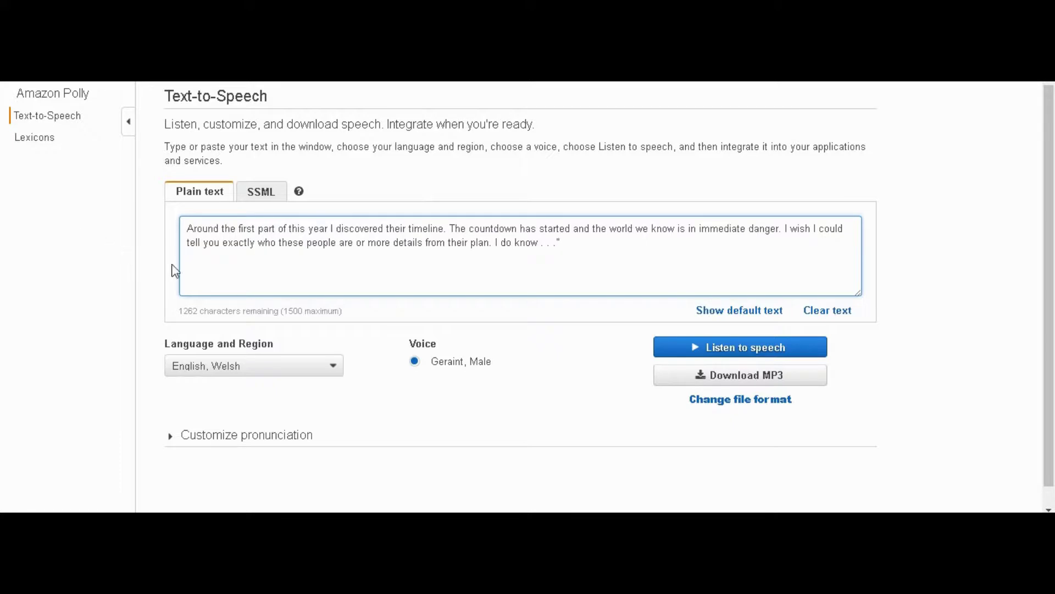
pyautogui.click(664, 354)
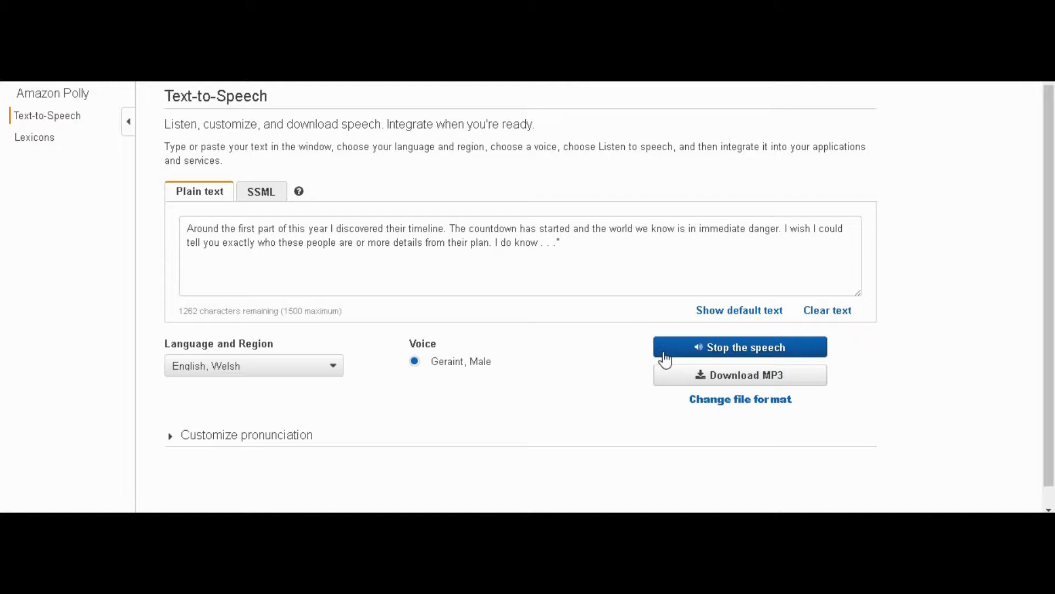
pyautogui.click(669, 377)
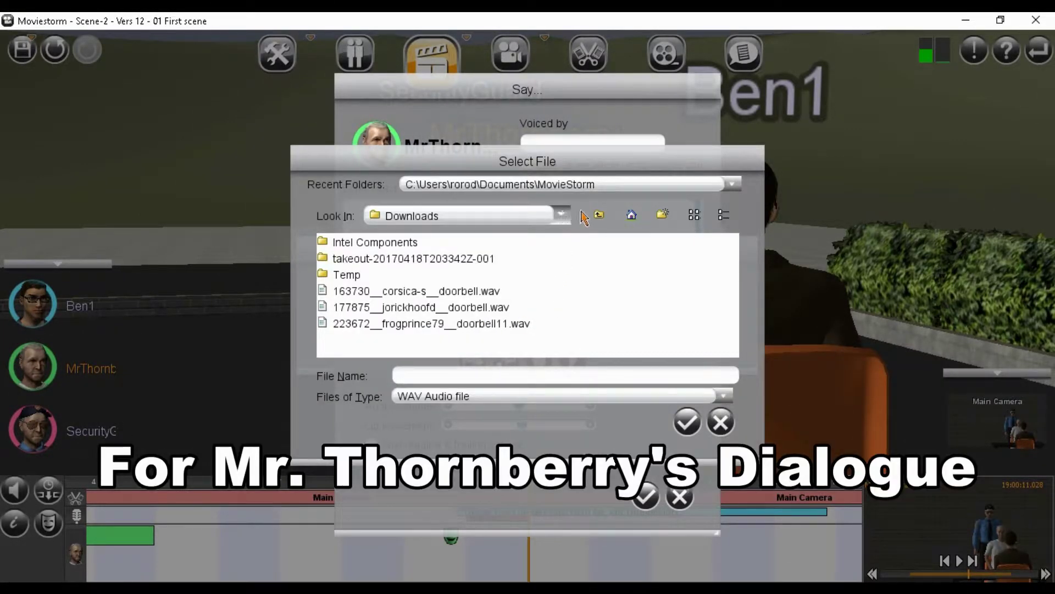
# Browse up to Documents and into the MoviStorm2 folder.
pyautogui.click(600, 215)
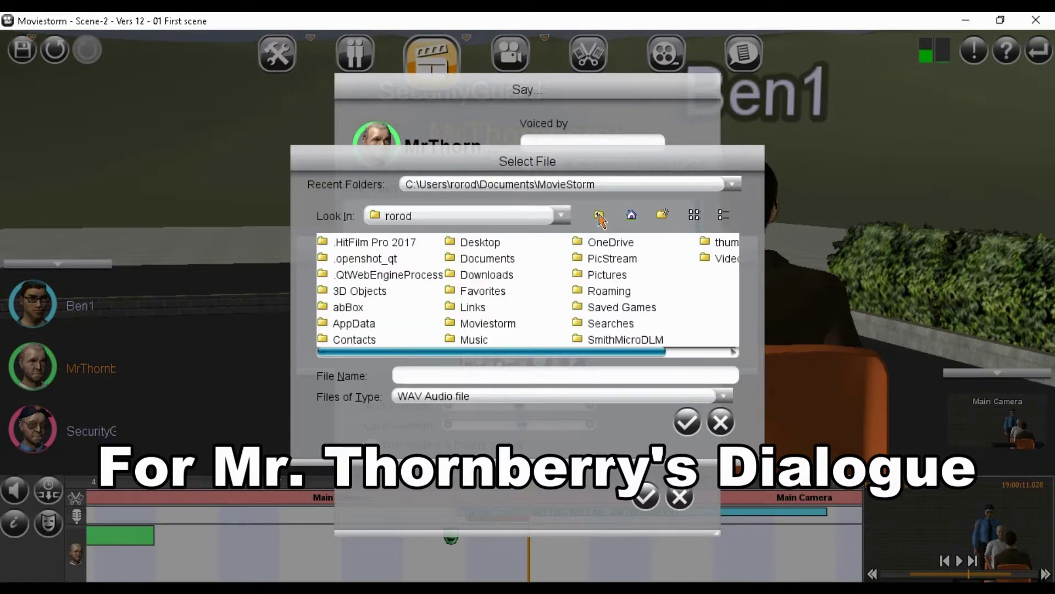
pyautogui.doubleClick(501, 260)
pyautogui.scroll(-5, 497, 270)
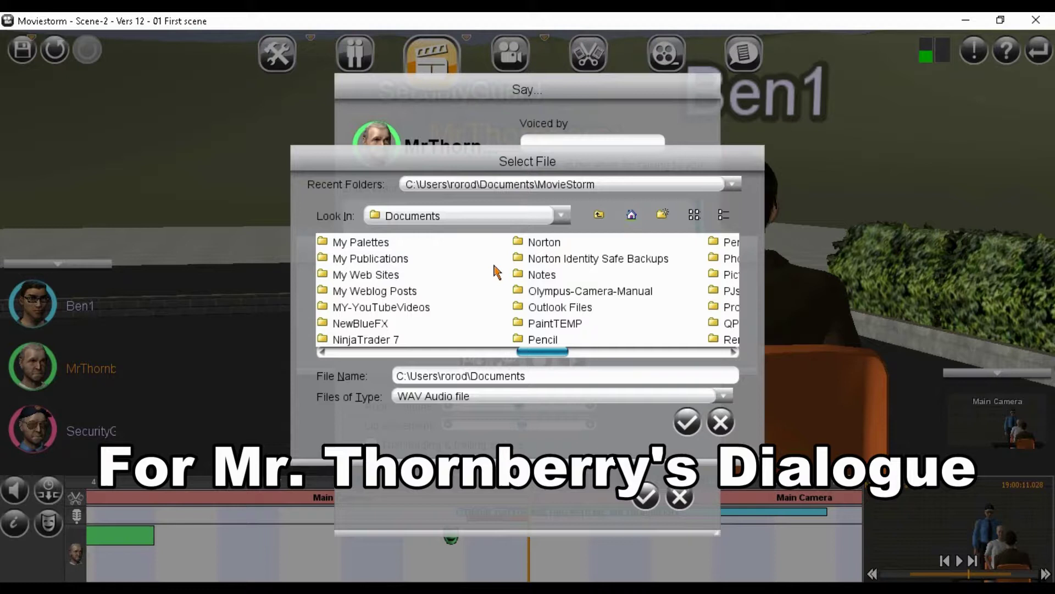
pyautogui.scroll(2, 497, 271)
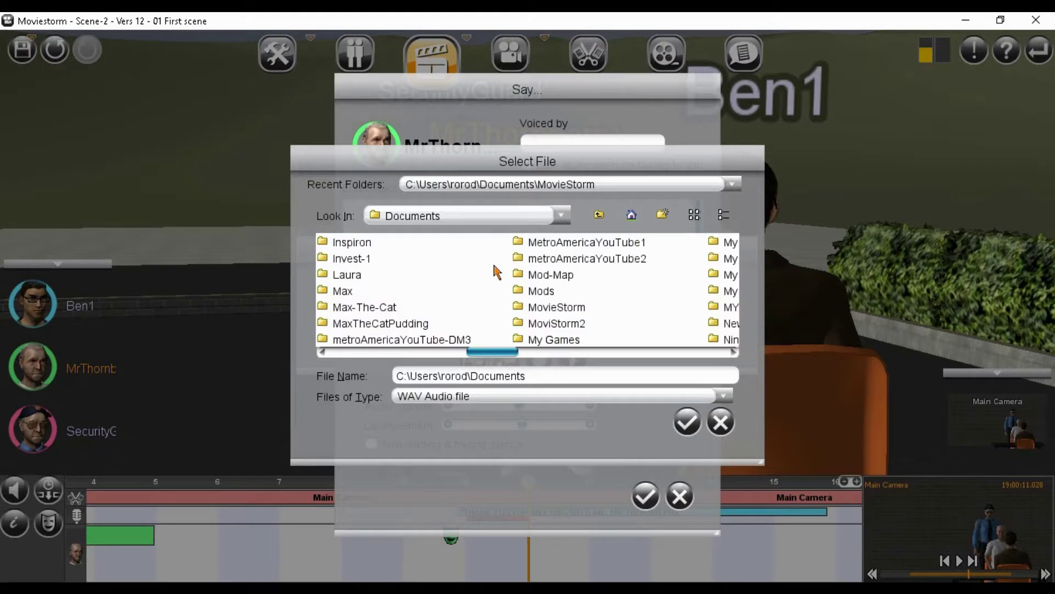
pyautogui.click(556, 326)
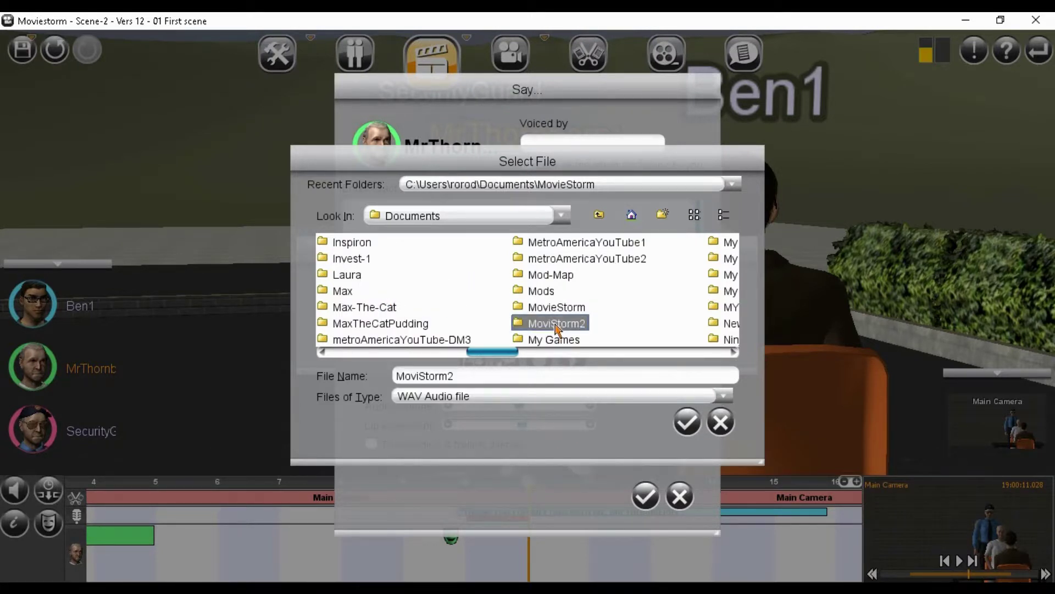
pyautogui.doubleClick(556, 326)
# Use tberry.wav as the line's audio and add the line to the timeline.
pyautogui.click(364, 243)
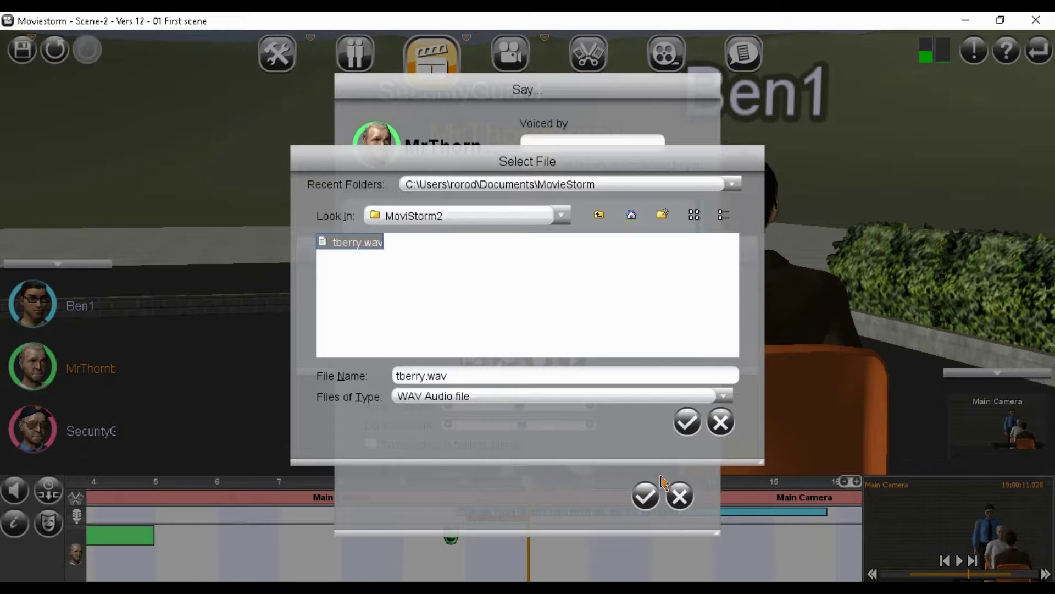
pyautogui.press('Return')
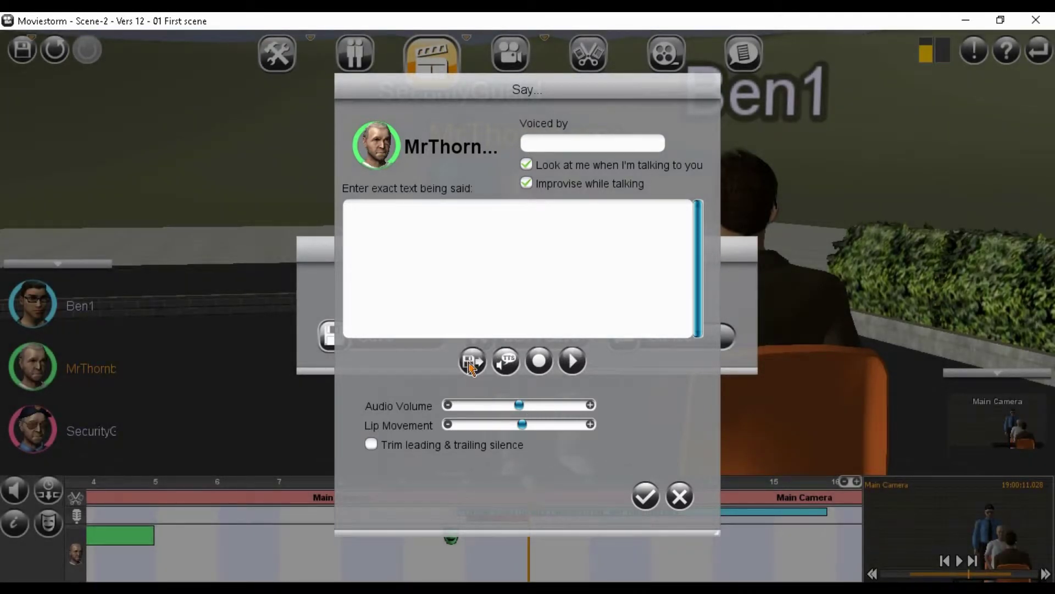
pyautogui.click(646, 496)
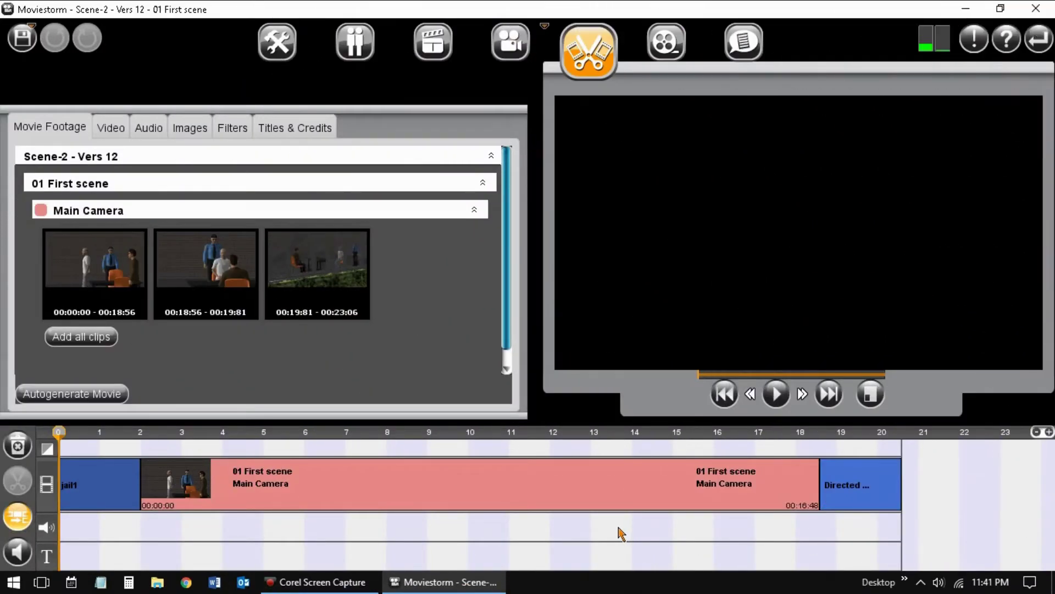
# Delete the final Directed clip from the timeline and open the WebM render settings.
pyautogui.rightClick(850, 487)
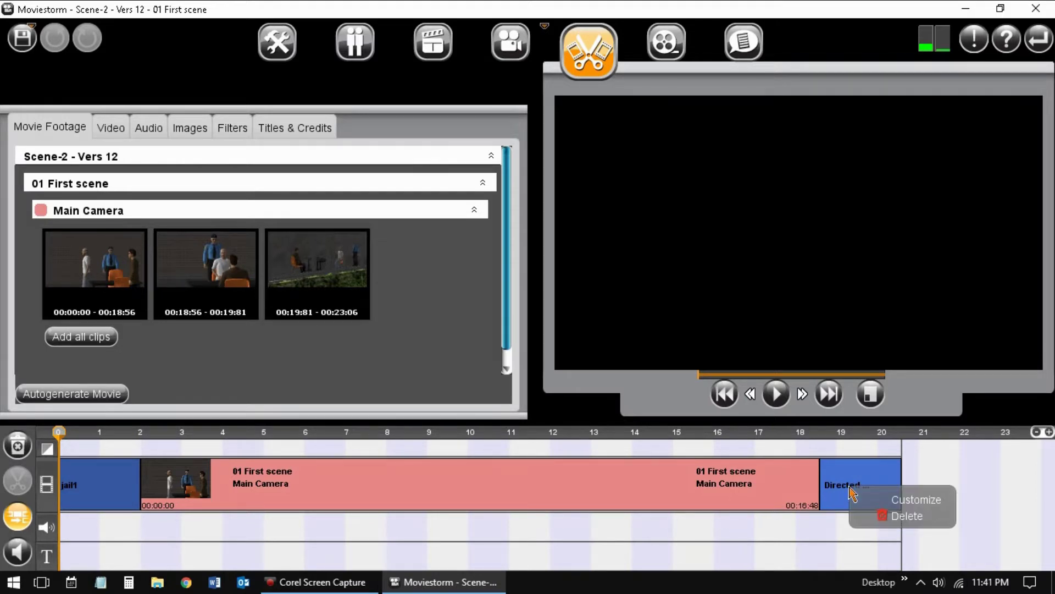
pyautogui.click(894, 517)
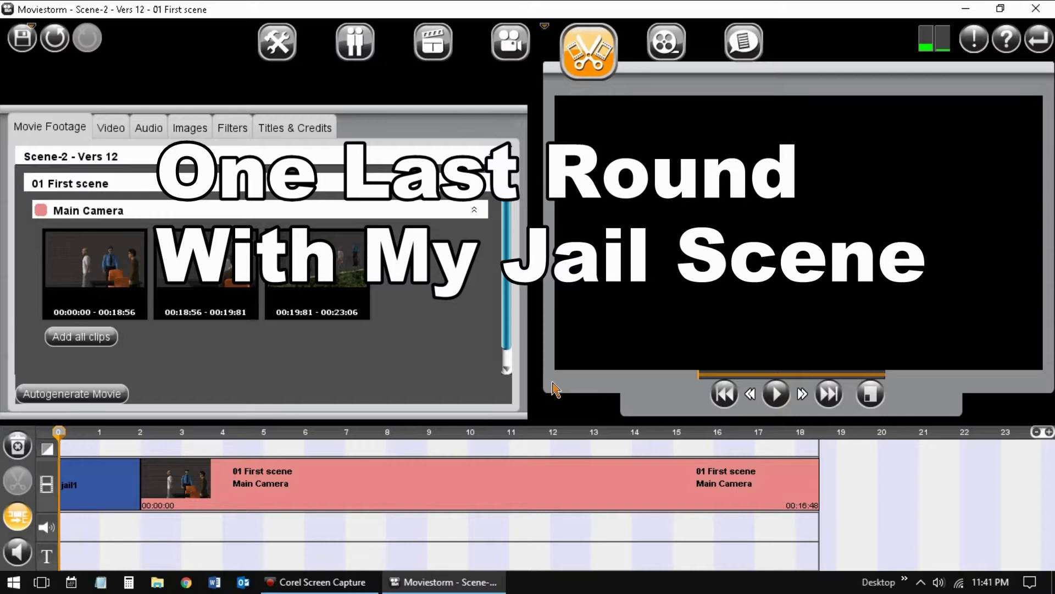
pyautogui.click(513, 53)
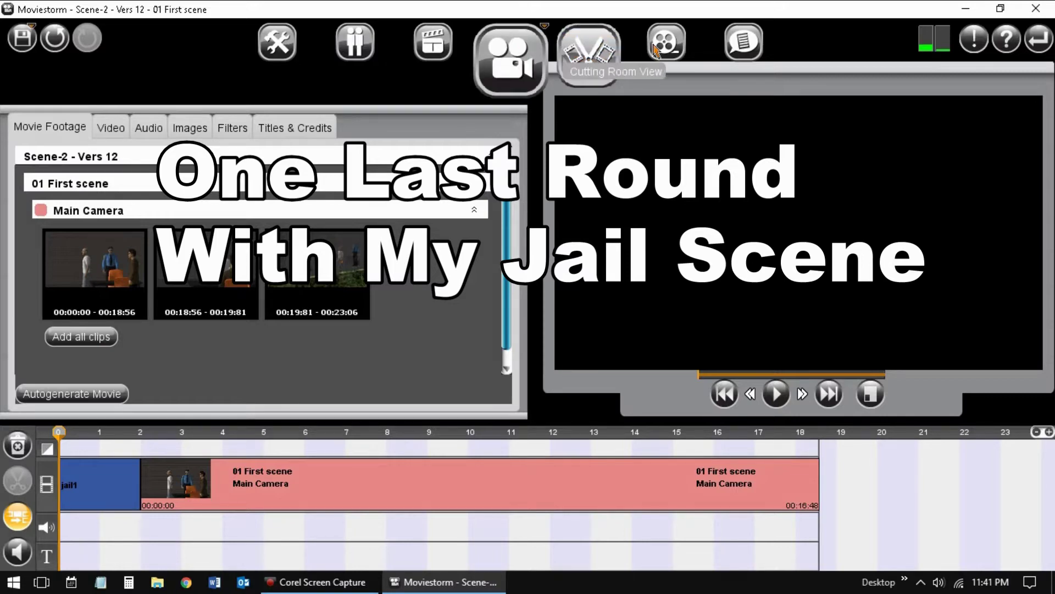
pyautogui.click(505, 49)
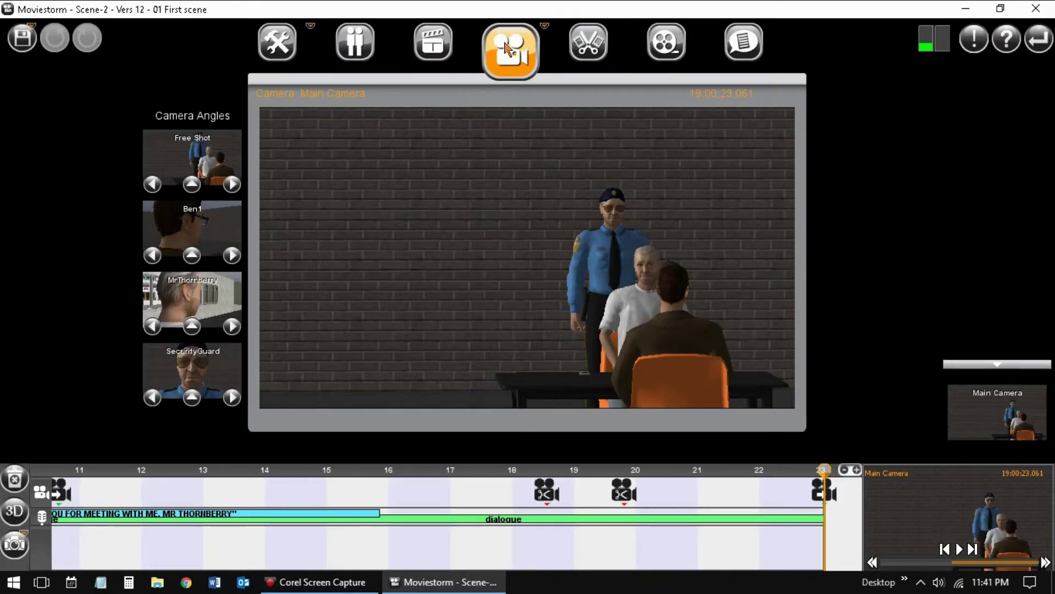
pyautogui.click(659, 61)
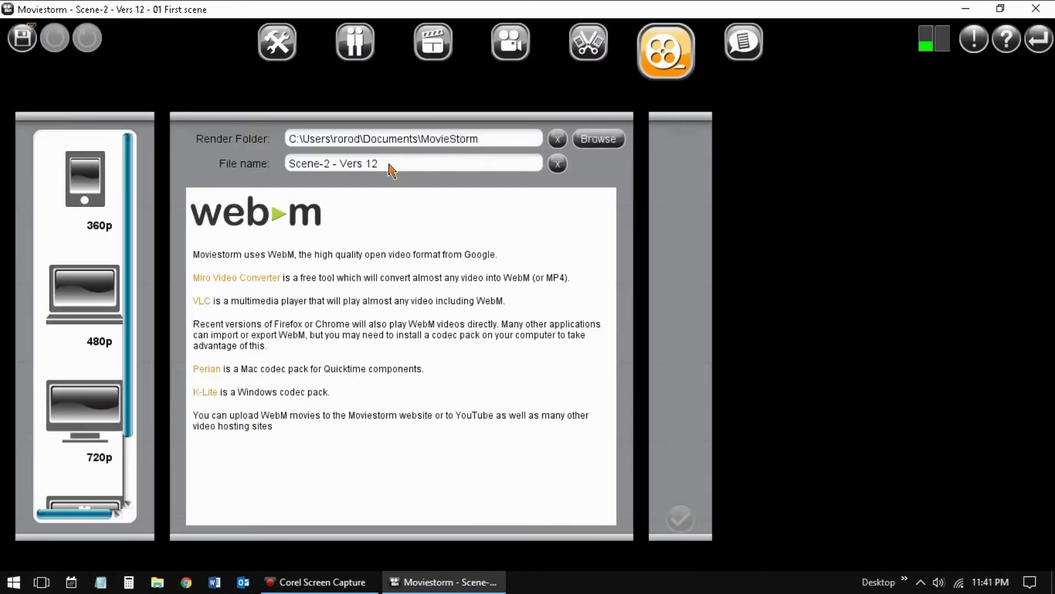
# Name the render output i-do-know2 and choose the 480p preset.
pyautogui.press('BackSpace')
pyautogui.press('BackSpace')
pyautogui.press('BackSpace')
pyautogui.press('BackSpace')
pyautogui.press('BackSpace')
pyautogui.press('BackSpace')
pyautogui.press('BackSpace')
pyautogui.press('BackSpace')
pyautogui.press('BackSpace')
pyautogui.press('BackSpace')
pyautogui.press('BackSpace')
pyautogui.press('BackSpace')
pyautogui.press('BackSpace')
pyautogui.press('BackSpace')
pyautogui.press('BackSpace')
pyautogui.press('BackSpace')
pyautogui.press('BackSpace')
pyautogui.write('i-do-know')
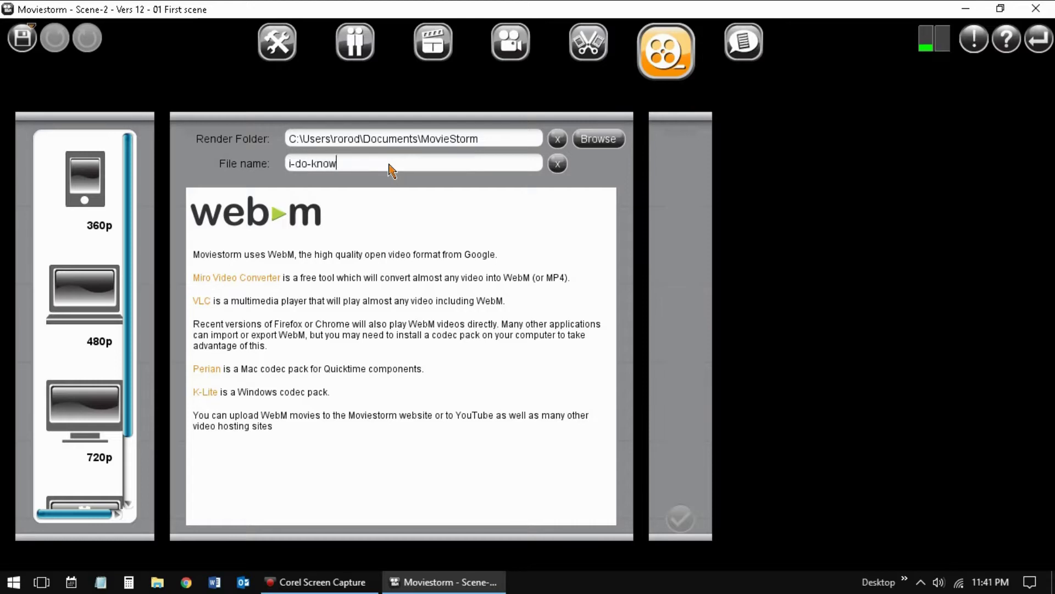
pyautogui.write('2')
pyautogui.click(90, 316)
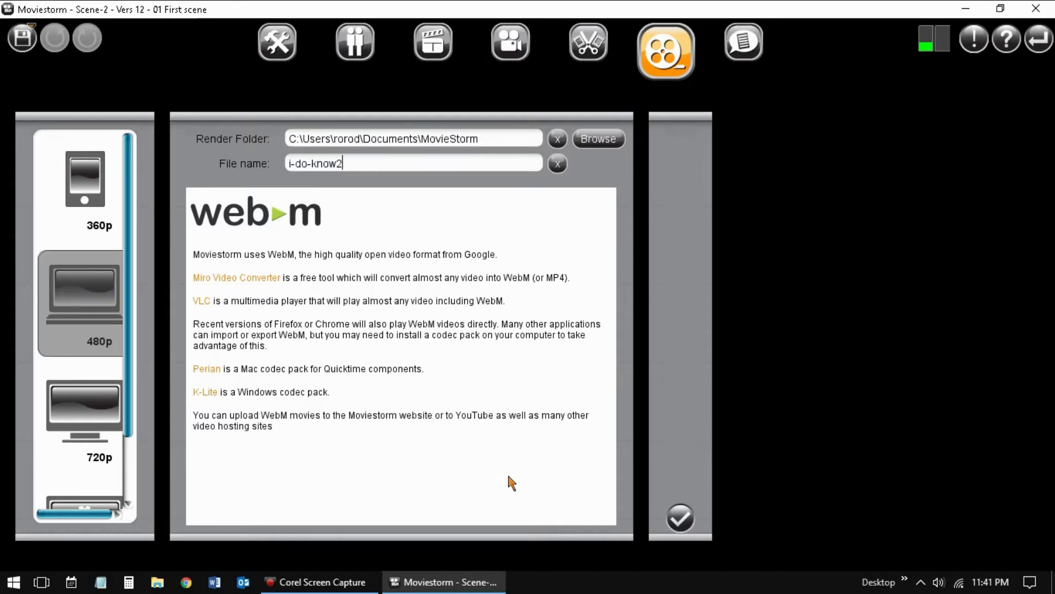
pyautogui.click(680, 516)
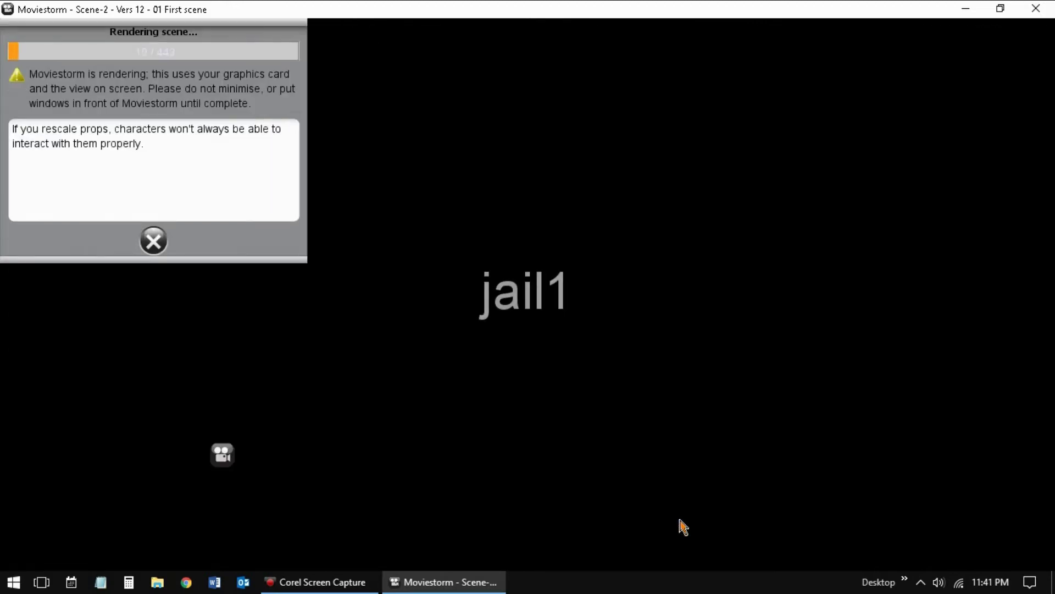